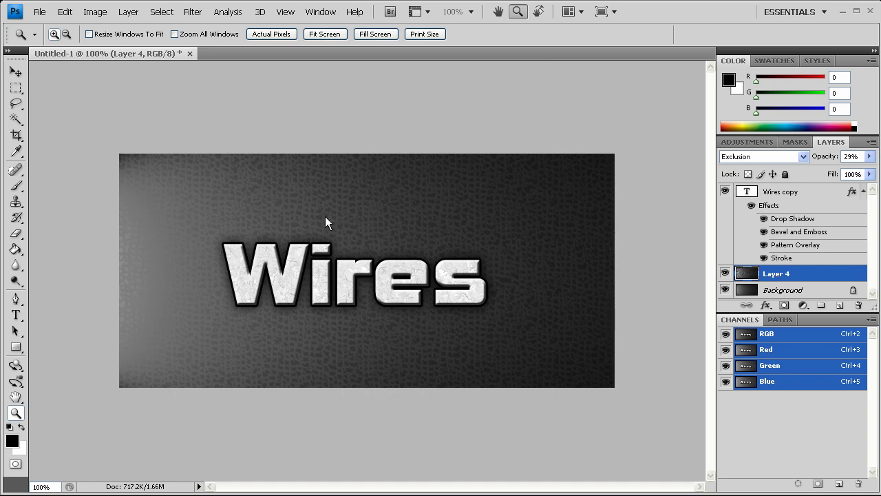
- Add a new empty layer above Wires copy and set the Pen tool to Paths mode
{"action": "left_click", "coordinate": [863, 192]}
{"action": "left_click", "coordinate": [819, 193]}
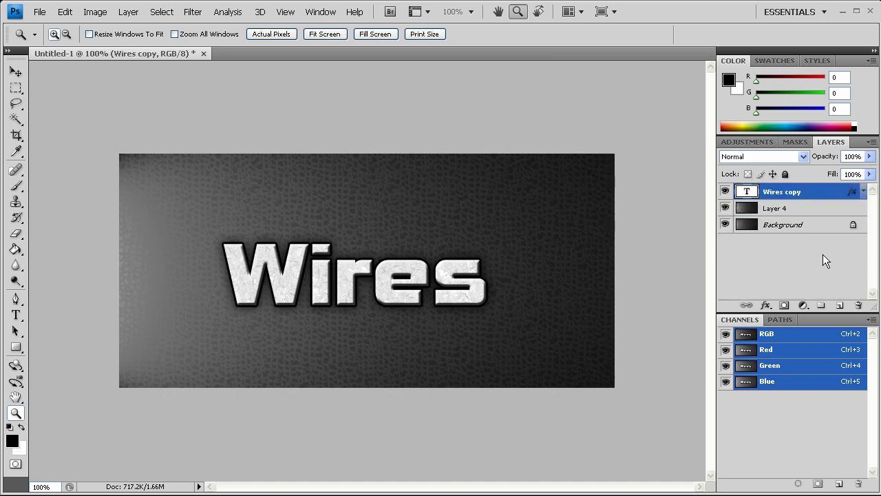
{"action": "left_click", "coordinate": [840, 305]}
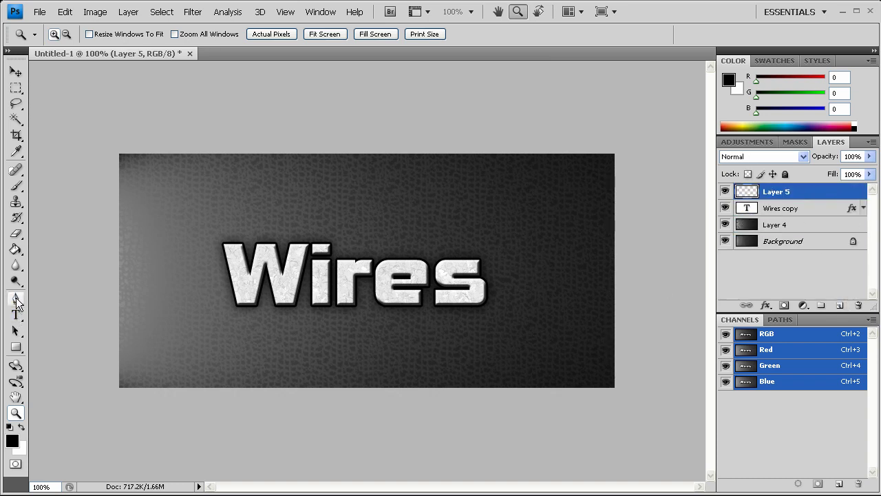
{"action": "left_click", "coordinate": [17, 300]}
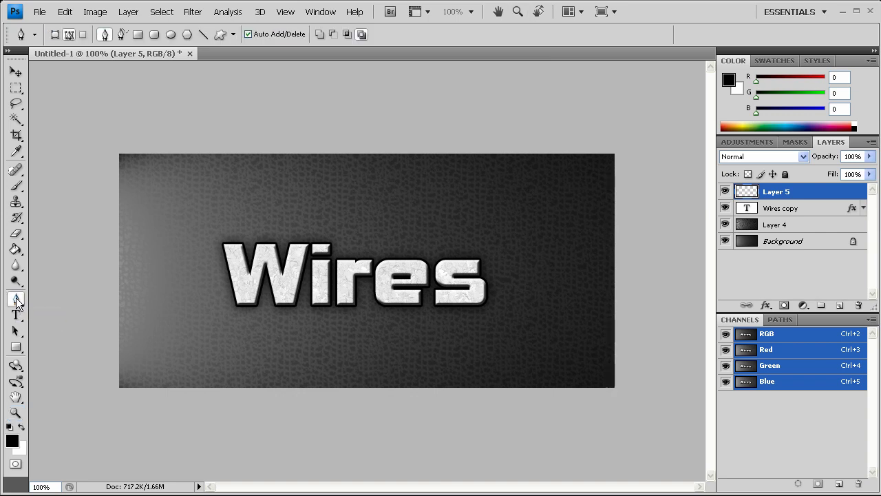
{"action": "left_click", "coordinate": [70, 34]}
- Draw a curving path arching from the top of the i over to the s
{"action": "left_click", "coordinate": [316, 247]}
{"action": "left_click_drag", "start_coordinate": [345, 192], "coordinate": [381, 188]}
{"action": "left_click_drag", "start_coordinate": [455, 223], "coordinate": [489, 212]}
{"action": "mouse_move", "coordinate": [527, 236]}
{"action": "left_mouse_down"}
{"action": "mouse_move", "coordinate": [532, 255]}
{"action": "mouse_move", "coordinate": [457, 267]}
{"action": "left_mouse_up"}
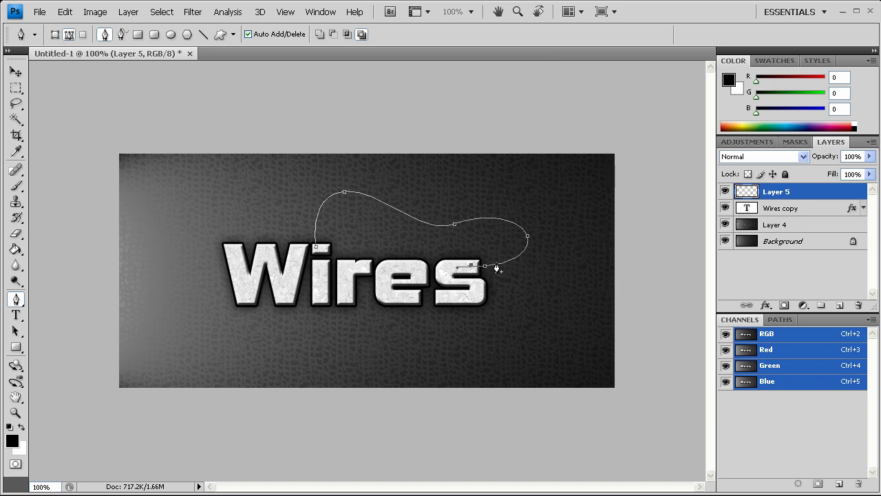
- Set the Brush to a 4 px hard round tip
{"action": "left_click", "coordinate": [16, 185]}
{"action": "right_click", "coordinate": [290, 279]}
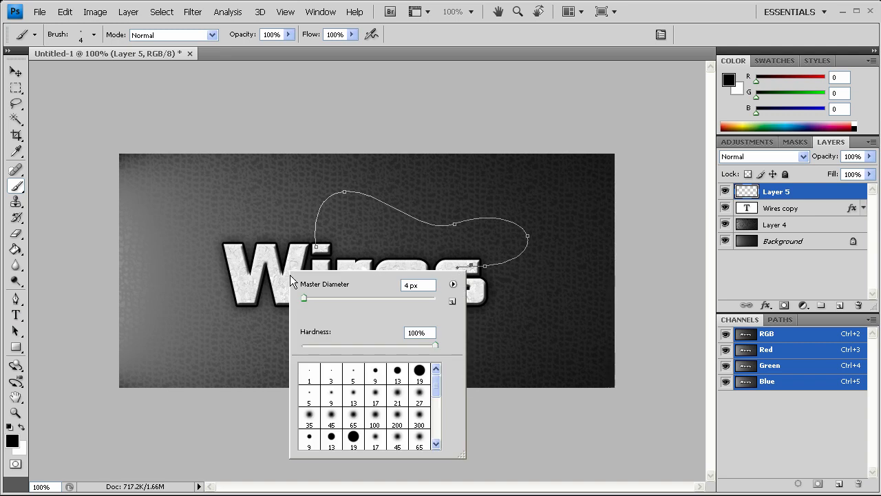
{"action": "left_click", "coordinate": [420, 374]}
{"action": "left_click_drag", "start_coordinate": [416, 287], "coordinate": [401, 286]}
{"action": "type", "text": "4"}
- Stroke the curved path with the 4 px brush, then delete the path outline
{"action": "left_click", "coordinate": [16, 298]}
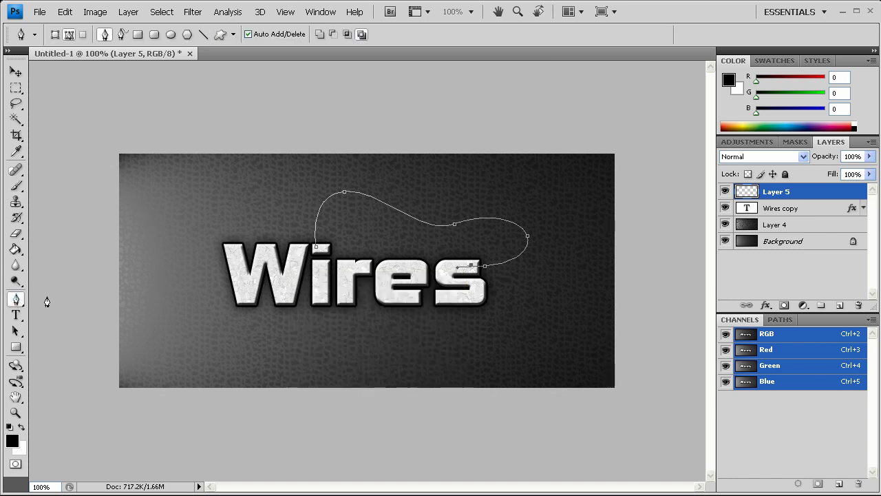
{"action": "right_click", "coordinate": [407, 232]}
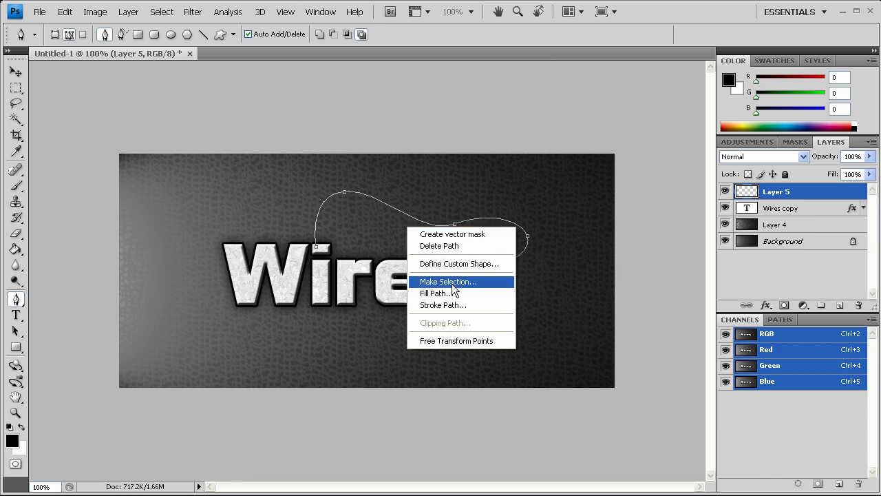
{"action": "left_click", "coordinate": [444, 305]}
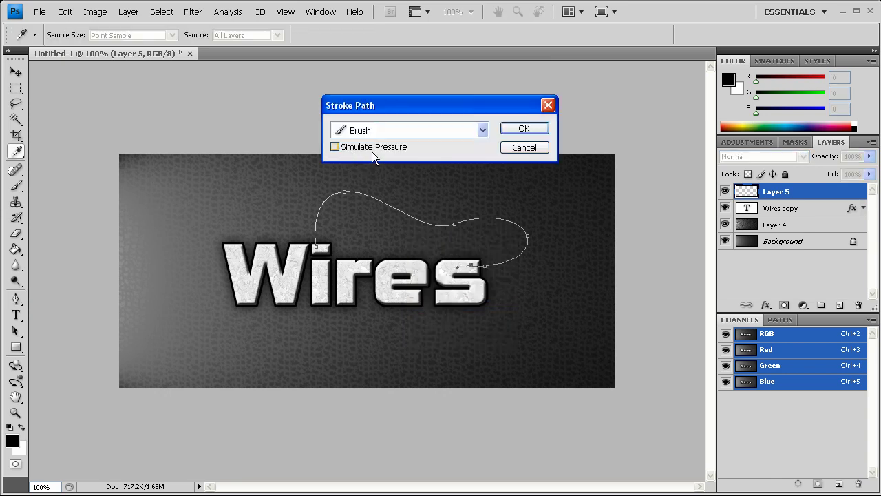
{"action": "left_click", "coordinate": [520, 128]}
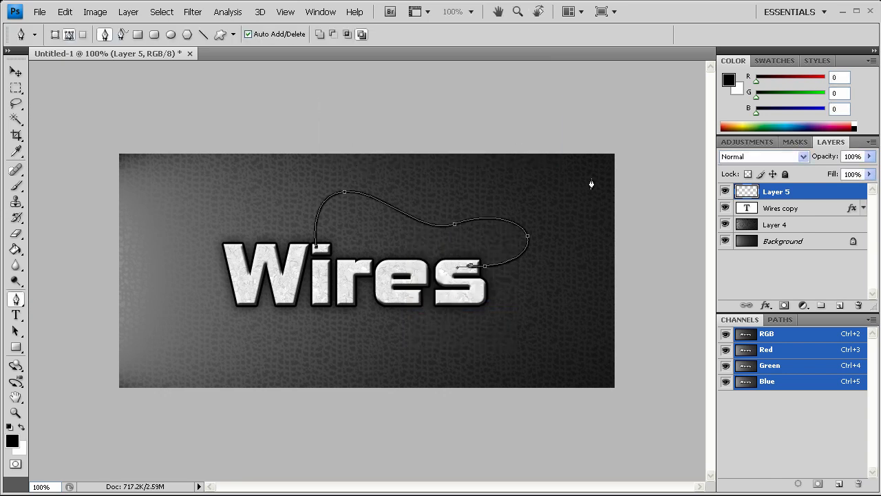
{"action": "right_click", "coordinate": [483, 251]}
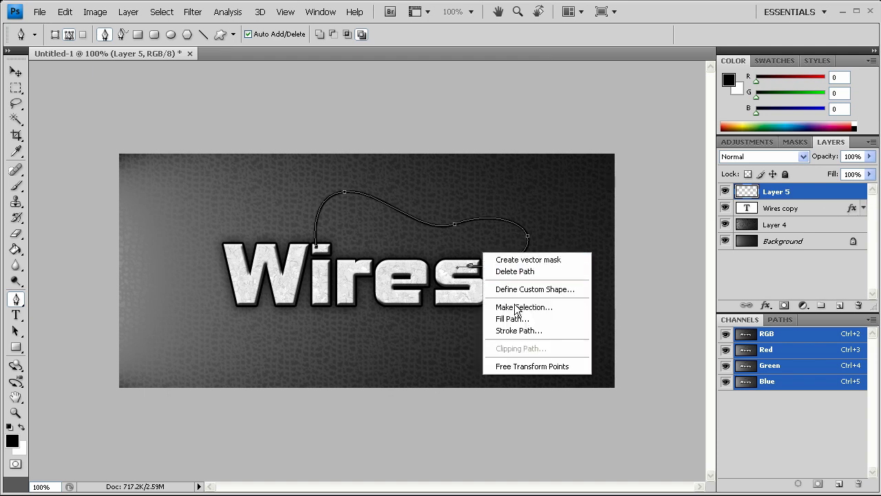
{"action": "left_click", "coordinate": [532, 274]}
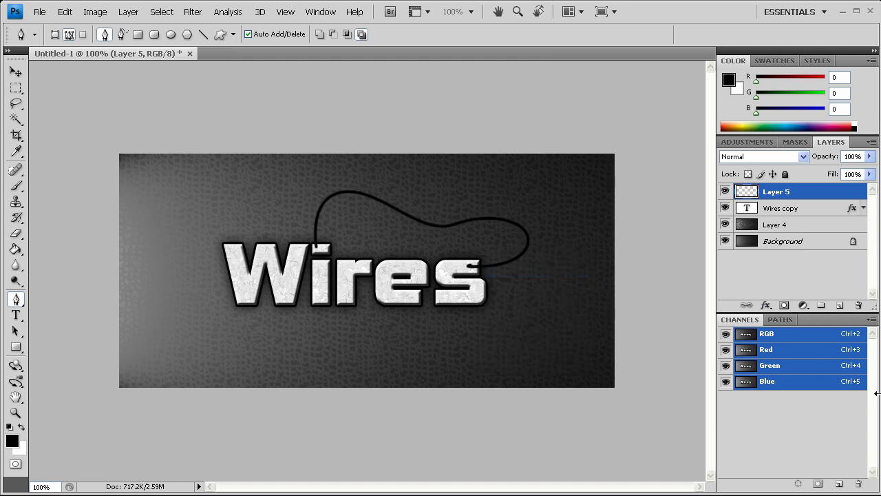
- Add Layer 6 and rename Layer 5 to wire-1
{"action": "left_click", "coordinate": [839, 305]}
{"action": "left_click", "coordinate": [779, 207]}
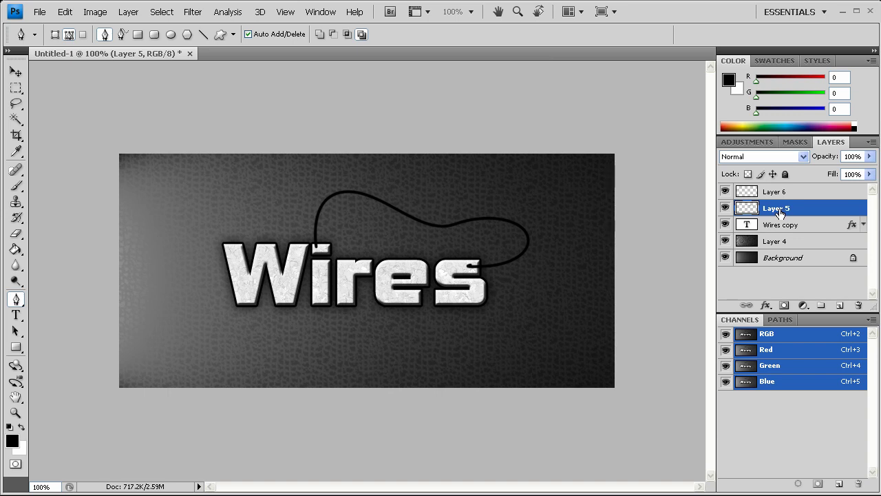
{"action": "double_click", "coordinate": [780, 208]}
{"action": "type", "text": "wire-1"}
{"action": "key", "text": "Return"}
{"action": "left_click", "coordinate": [816, 193]}
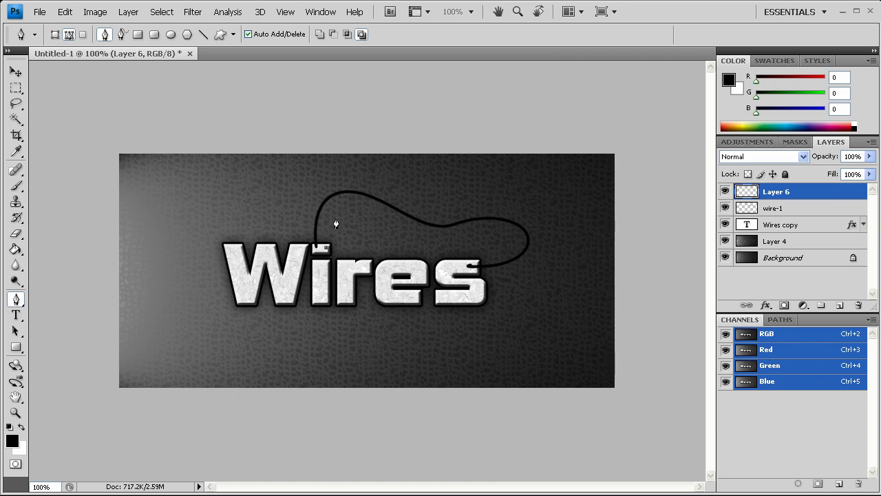
- Draw a second curving path on Layer 6 from the i to the end of the s
{"action": "left_click", "coordinate": [325, 247]}
{"action": "left_click_drag", "start_coordinate": [342, 219], "coordinate": [364, 206]}
{"action": "left_click_drag", "start_coordinate": [407, 238], "coordinate": [435, 240]}
{"action": "key", "text": "ctrl+alt+z"}
{"action": "key", "text": "ctrl+alt+z"}
{"action": "key", "text": "ctrl+alt+z"}
{"action": "mouse_move", "coordinate": [458, 244]}
{"action": "left_mouse_down"}
{"action": "mouse_move", "coordinate": [509, 253]}
{"action": "mouse_move", "coordinate": [467, 276]}
{"action": "left_mouse_up"}
{"action": "key", "text": "ctrl+alt+z"}
{"action": "left_click_drag", "start_coordinate": [468, 274], "coordinate": [468, 275]}
- Stroke the second path with the brush and delete its outline
{"action": "right_click", "coordinate": [474, 248]}
{"action": "left_click", "coordinate": [518, 345]}
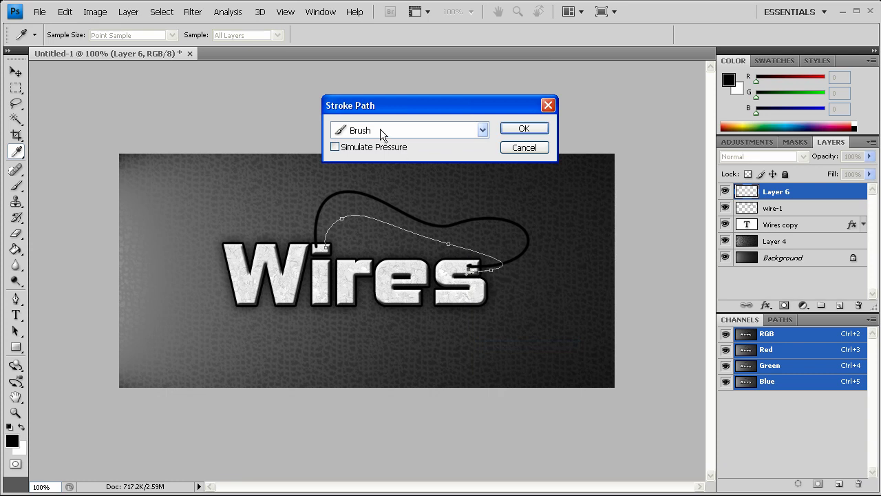
{"action": "left_click", "coordinate": [523, 128]}
{"action": "right_click", "coordinate": [591, 231]}
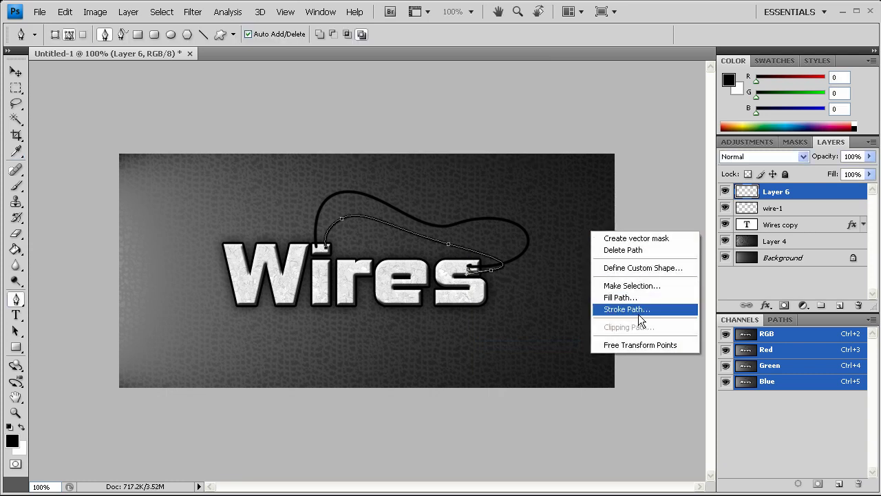
{"action": "left_click", "coordinate": [623, 250]}
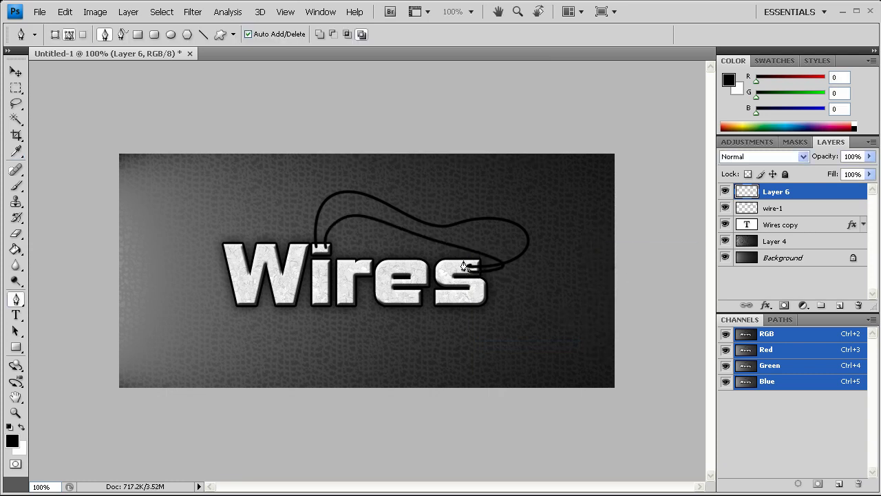
- Rename Layer 6 to wire-2 and move both wire layers below Wires copy
{"action": "double_click", "coordinate": [771, 191]}
{"action": "type", "text": "wire-2"}
{"action": "key", "text": "Return"}
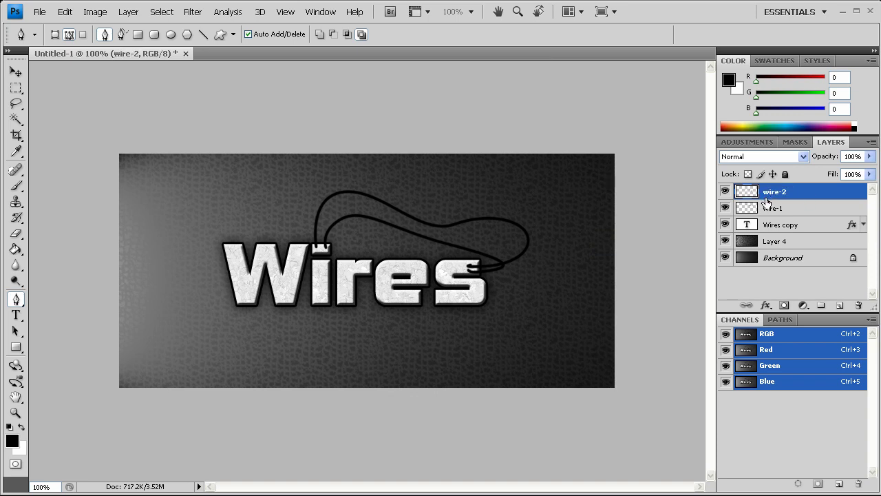
{"action": "left_click", "coordinate": [792, 208], "text": "shift"}
{"action": "mouse_move", "coordinate": [799, 207]}
{"action": "left_mouse_down"}
{"action": "mouse_move", "coordinate": [812, 213]}
{"action": "mouse_move", "coordinate": [805, 231]}
{"action": "left_mouse_up"}
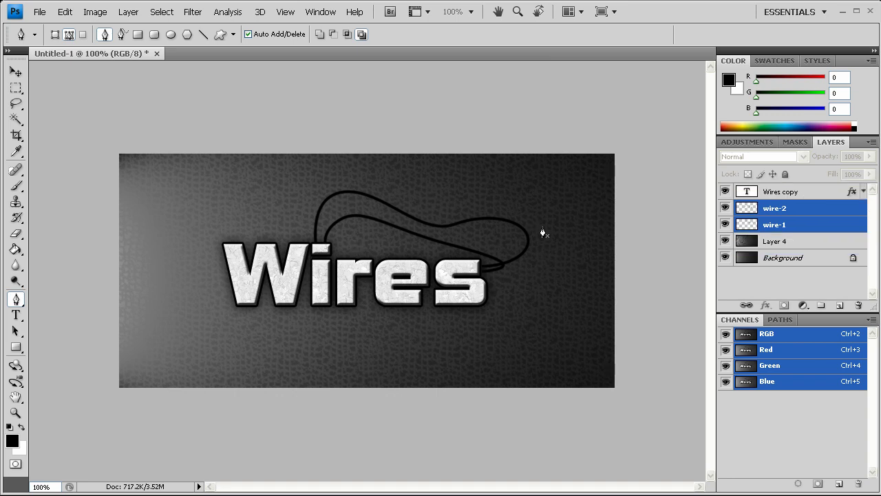
{"action": "left_click", "coordinate": [805, 225]}
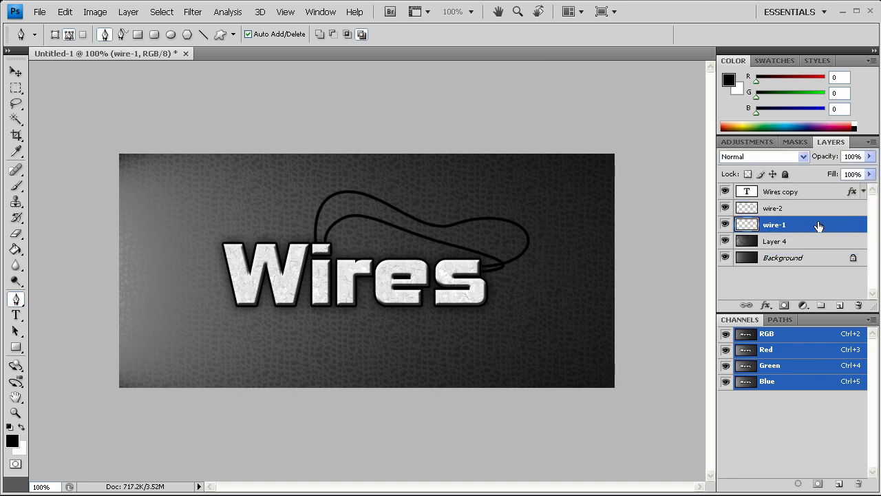
- Give wire-1 a stroke, a zero-distance drop shadow, and a smooth inner bevel
{"action": "double_click", "coordinate": [805, 227]}
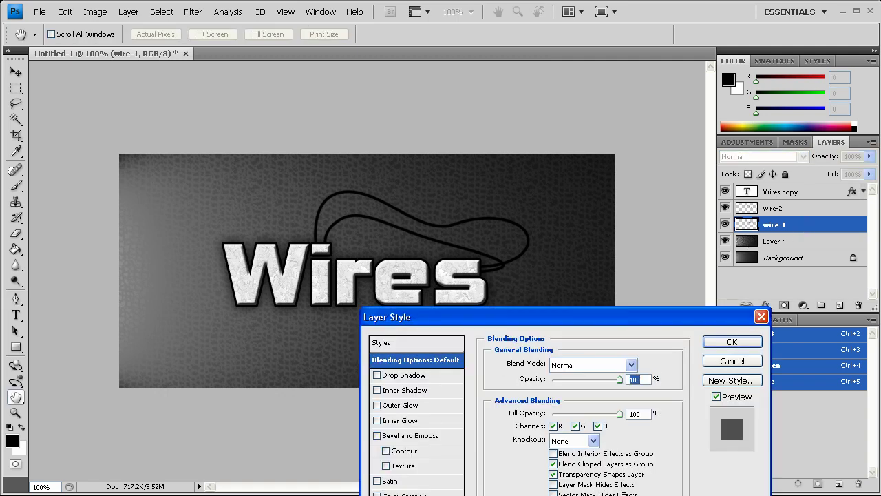
{"action": "left_click", "coordinate": [399, 495]}
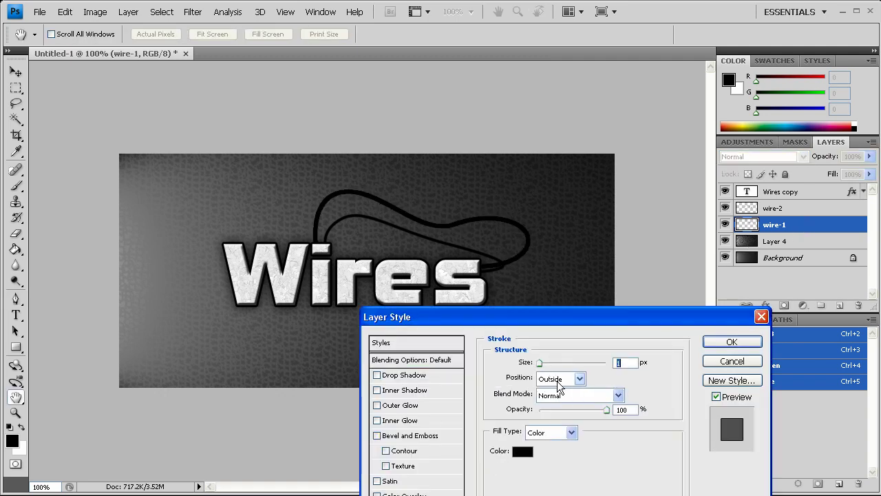
{"action": "left_click", "coordinate": [413, 374]}
{"action": "mouse_move", "coordinate": [544, 422]}
{"action": "left_mouse_down"}
{"action": "mouse_move", "coordinate": [500, 425]}
{"action": "mouse_move", "coordinate": [550, 435]}
{"action": "mouse_move", "coordinate": [547, 447]}
{"action": "left_mouse_up"}
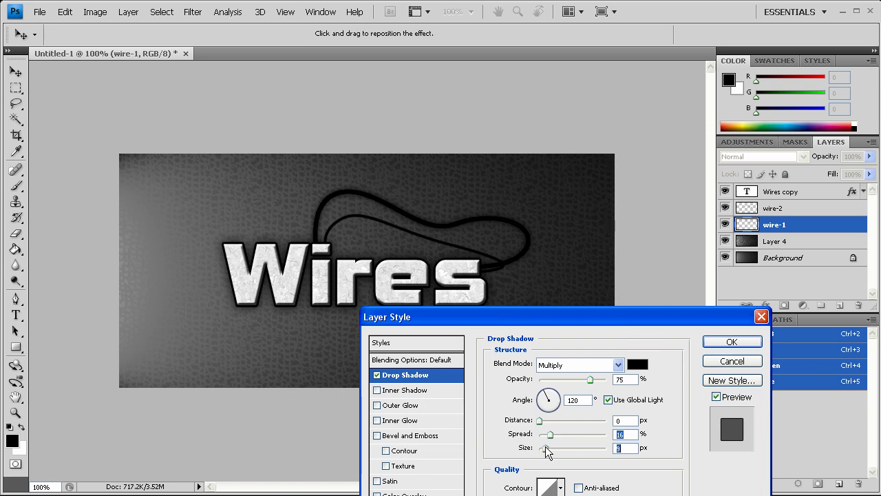
{"action": "left_click", "coordinate": [399, 436]}
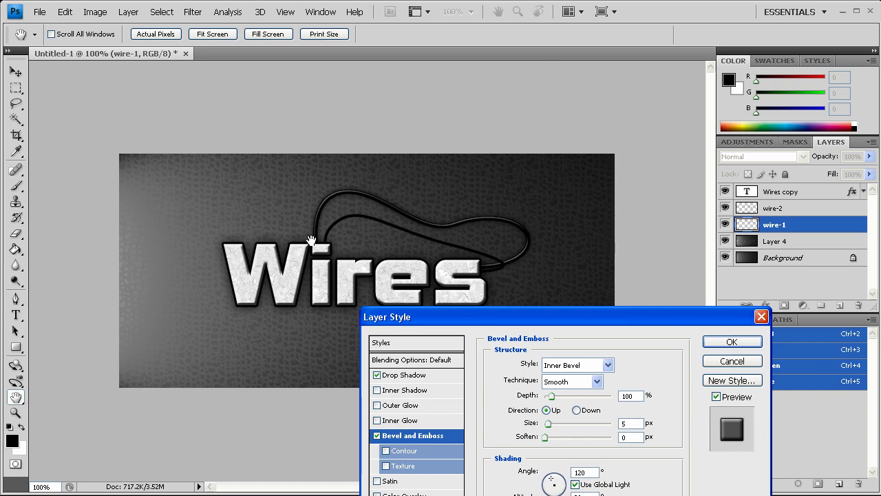
{"action": "left_click_drag", "start_coordinate": [613, 310], "coordinate": [735, 213]}
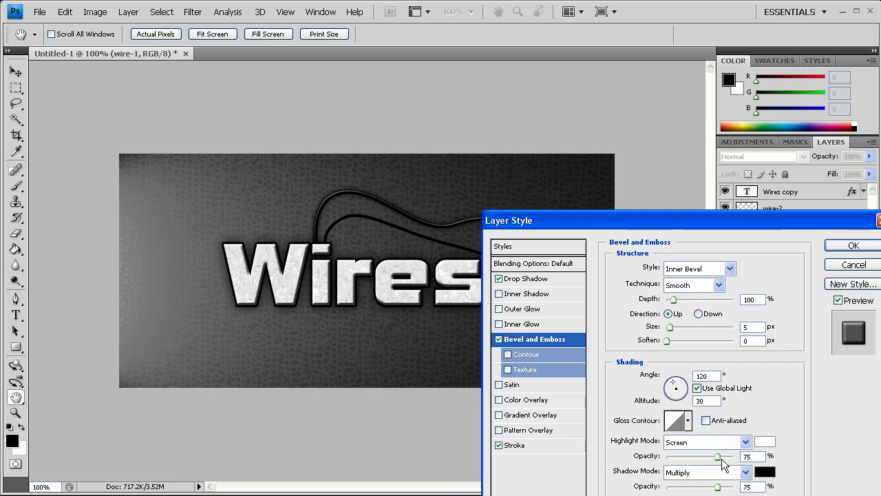
{"action": "left_click_drag", "start_coordinate": [718, 456], "coordinate": [725, 457]}
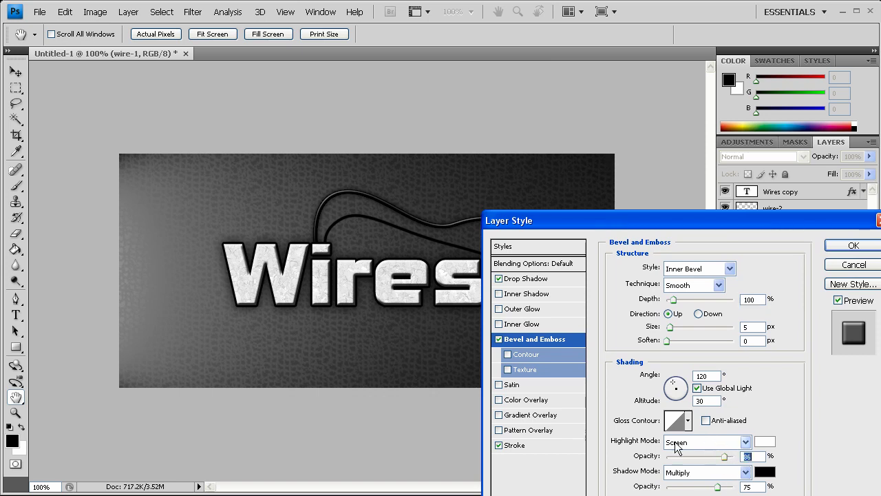
- Apply a grey stone Pattern Overlay to wire-1 in Normal blend at reduced opacity
{"action": "left_click", "coordinate": [530, 430]}
{"action": "left_click", "coordinate": [704, 315]}
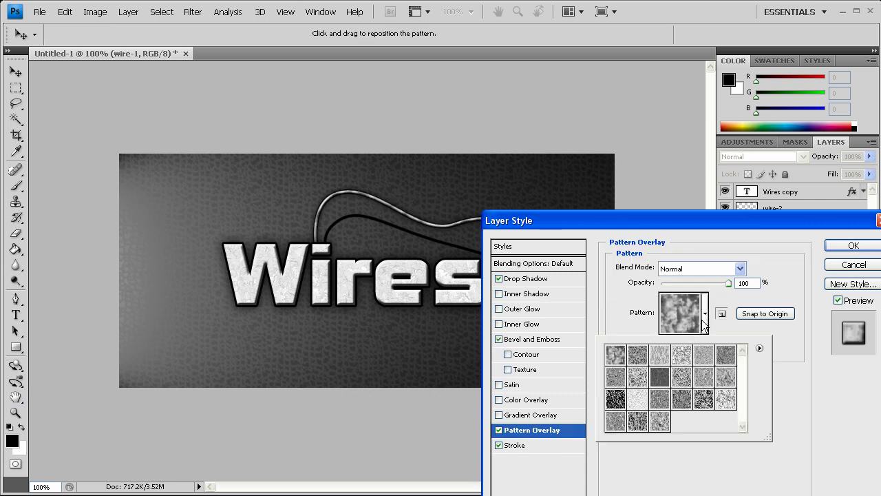
{"action": "left_click", "coordinate": [612, 399]}
{"action": "left_click_drag", "start_coordinate": [651, 220], "coordinate": [608, 291]}
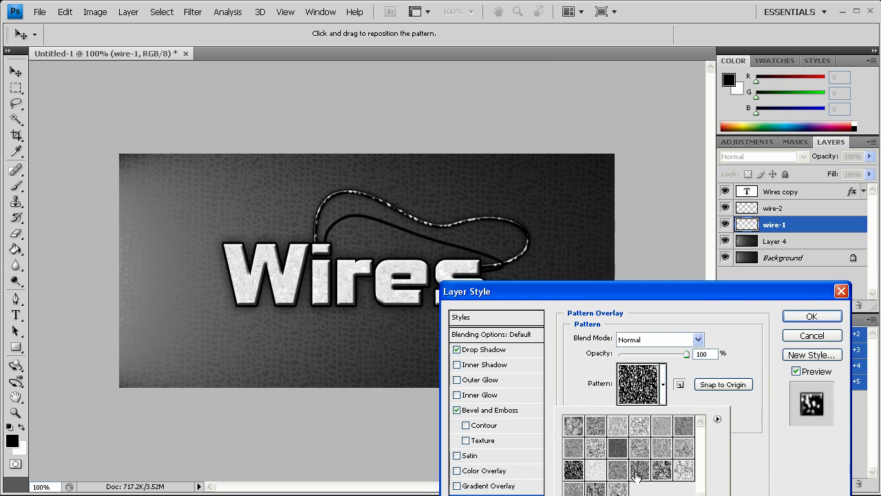
{"action": "left_click", "coordinate": [640, 472]}
{"action": "left_click", "coordinate": [597, 491]}
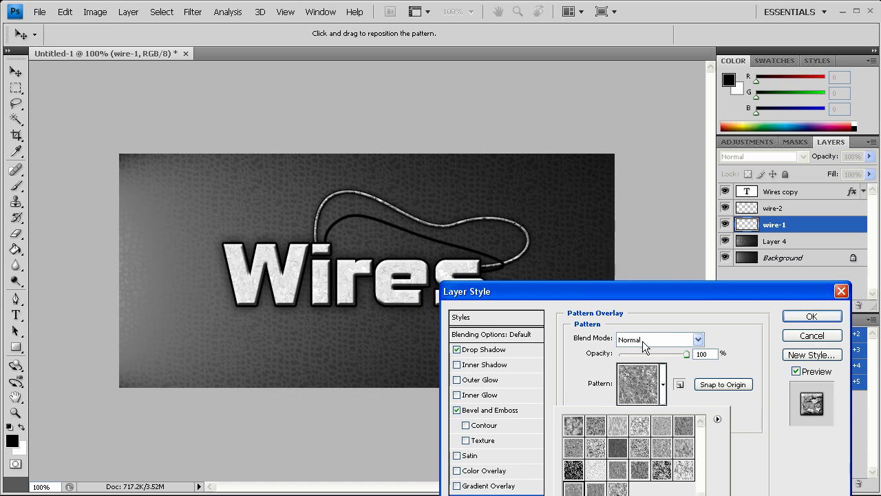
{"action": "left_click", "coordinate": [674, 335]}
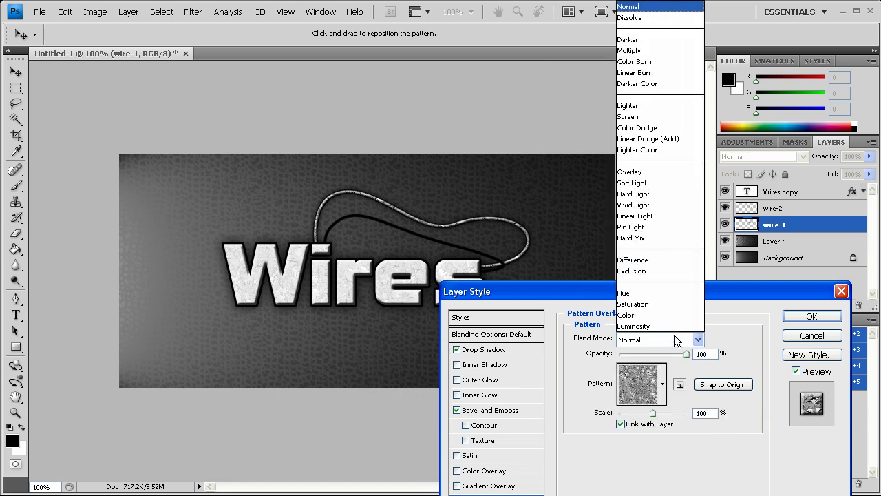
{"action": "left_click", "coordinate": [654, 150]}
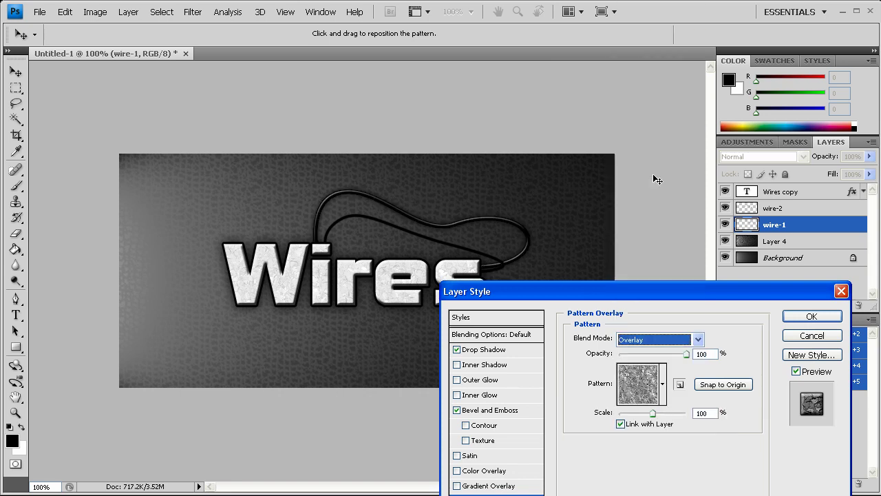
{"action": "left_click", "coordinate": [663, 340]}
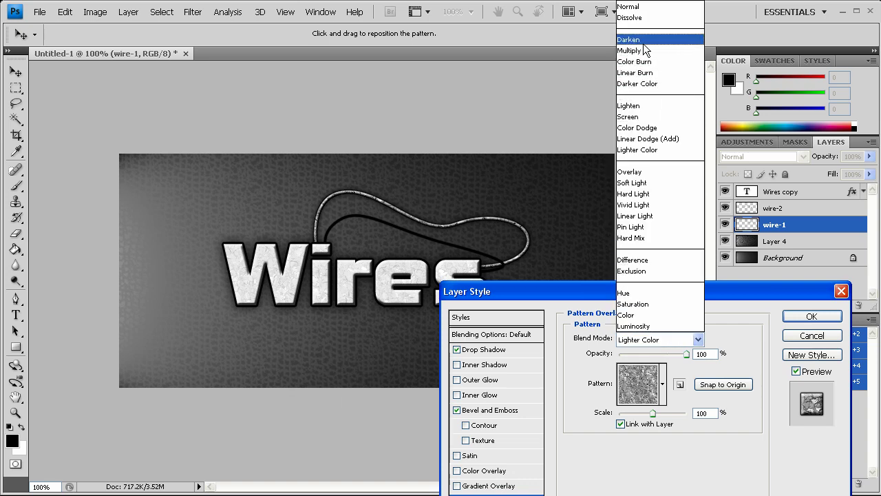
{"action": "left_click", "coordinate": [652, 6]}
{"action": "left_click_drag", "start_coordinate": [684, 354], "coordinate": [634, 353]}
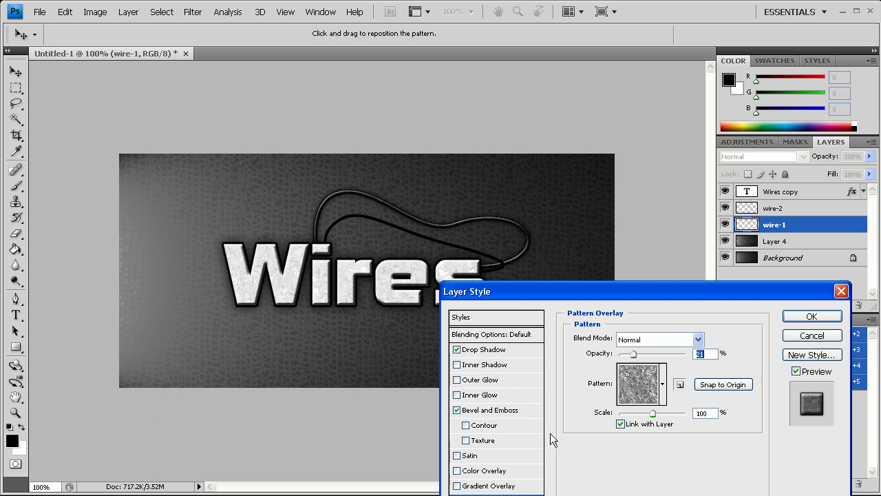
- Add a light grey Color Overlay in Color blend mode to wire-1
{"action": "left_click", "coordinate": [486, 471]}
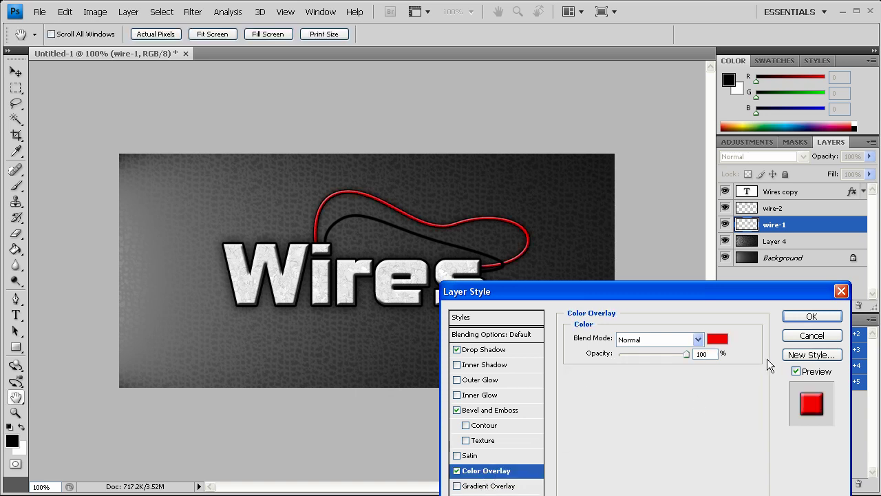
{"action": "left_click", "coordinate": [715, 338]}
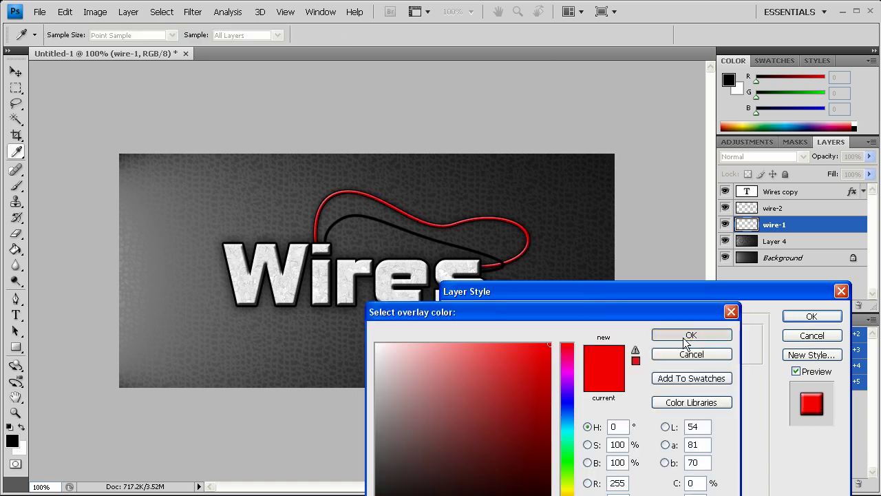
{"action": "left_click", "coordinate": [687, 337]}
{"action": "left_click", "coordinate": [683, 339]}
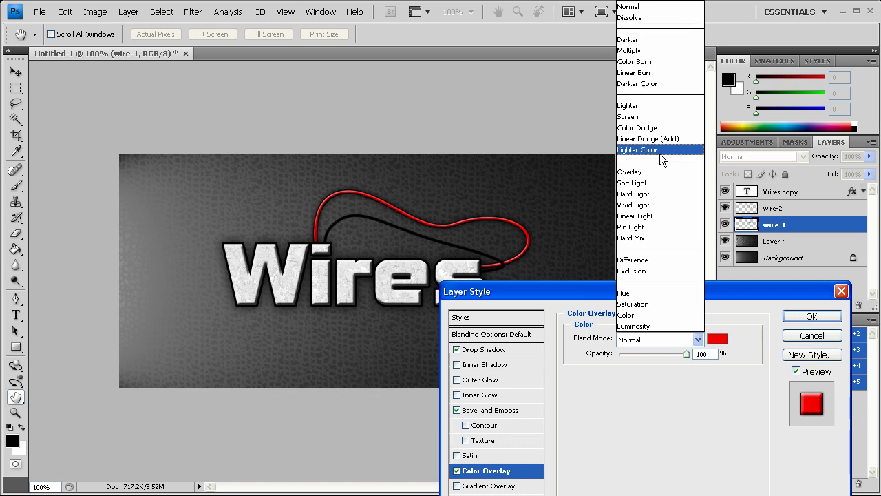
{"action": "left_click", "coordinate": [648, 314]}
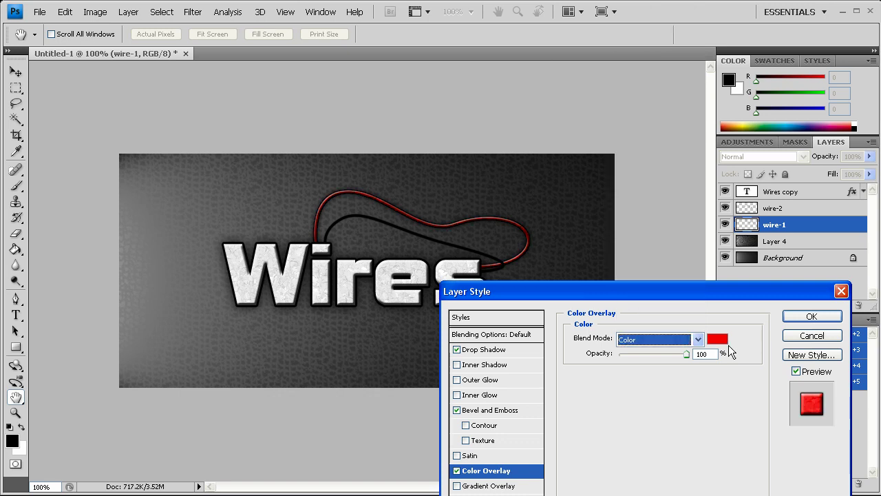
{"action": "left_click", "coordinate": [714, 342]}
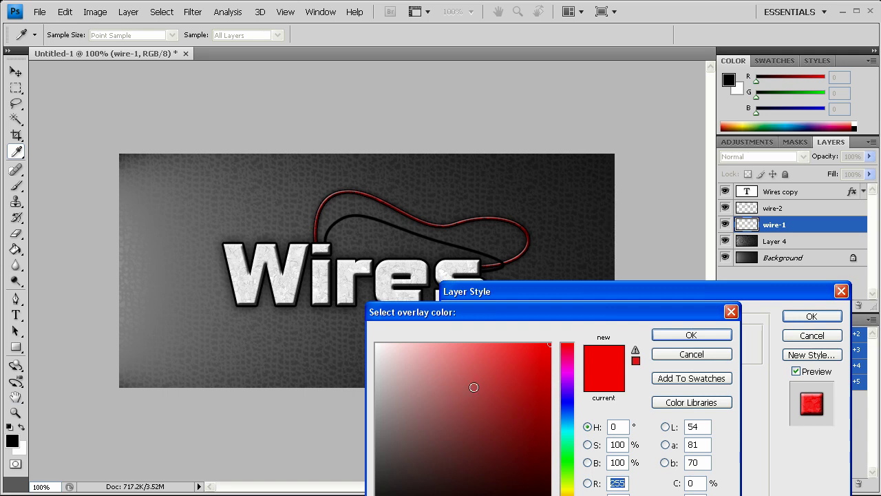
{"action": "left_click", "coordinate": [332, 403]}
{"action": "left_click_drag", "start_coordinate": [420, 386], "coordinate": [316, 366]}
{"action": "left_click_drag", "start_coordinate": [457, 387], "coordinate": [346, 374]}
{"action": "left_click", "coordinate": [703, 336]}
- Apply wire-1's styles, then copy its layer style and paste it onto wire-2
{"action": "left_click", "coordinate": [812, 316]}
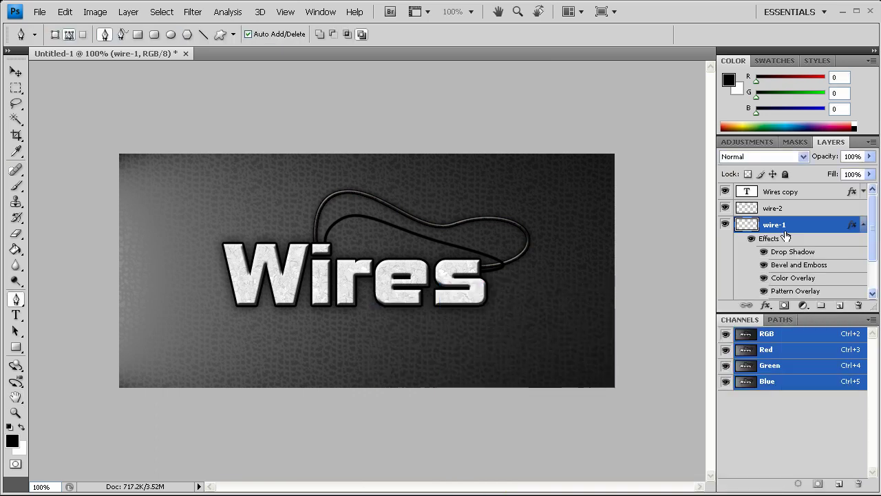
{"action": "right_click", "coordinate": [831, 224]}
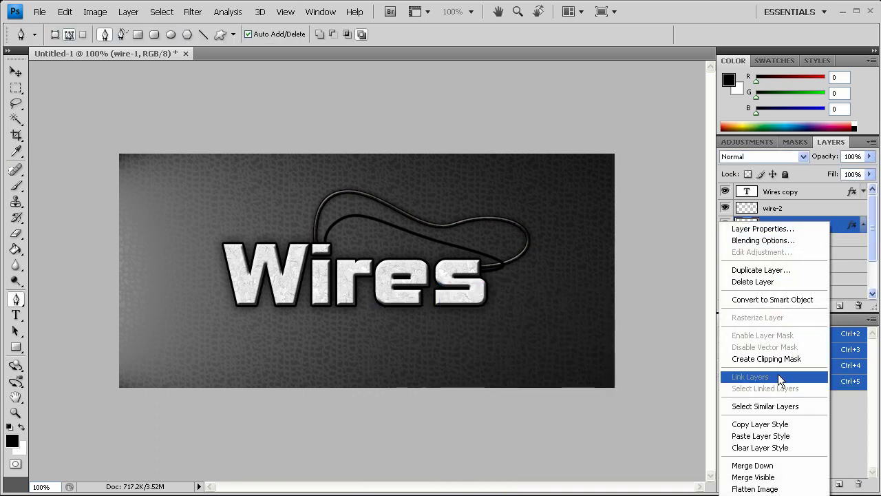
{"action": "left_click", "coordinate": [774, 425]}
{"action": "right_click", "coordinate": [791, 210]}
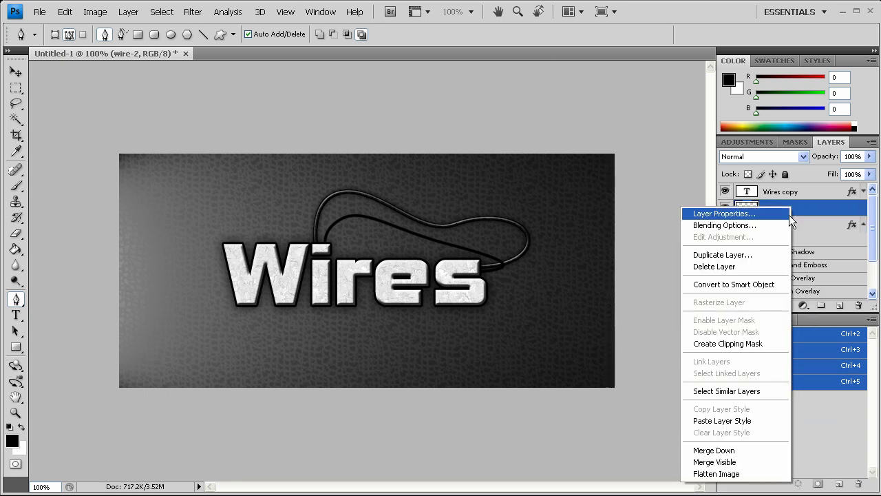
{"action": "left_click", "coordinate": [723, 420]}
- Change wire-2's Color Overlay colour to green and apply the styles
{"action": "double_click", "coordinate": [849, 208]}
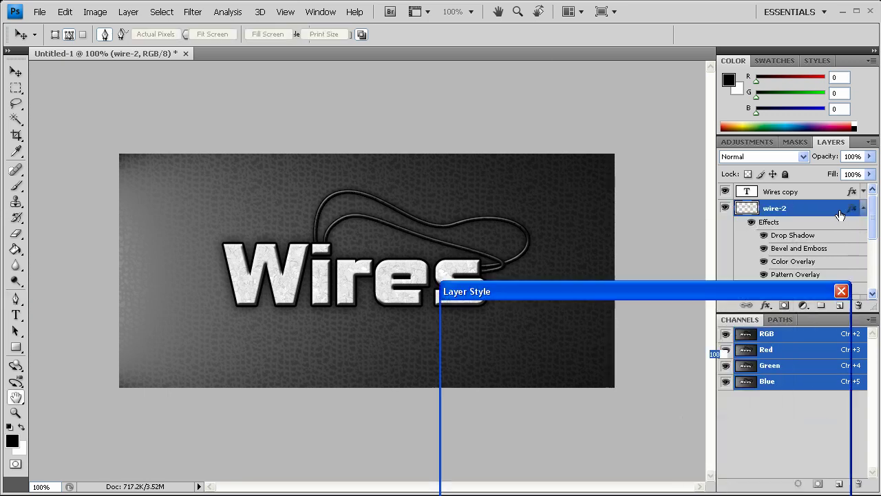
{"action": "left_click", "coordinate": [485, 471]}
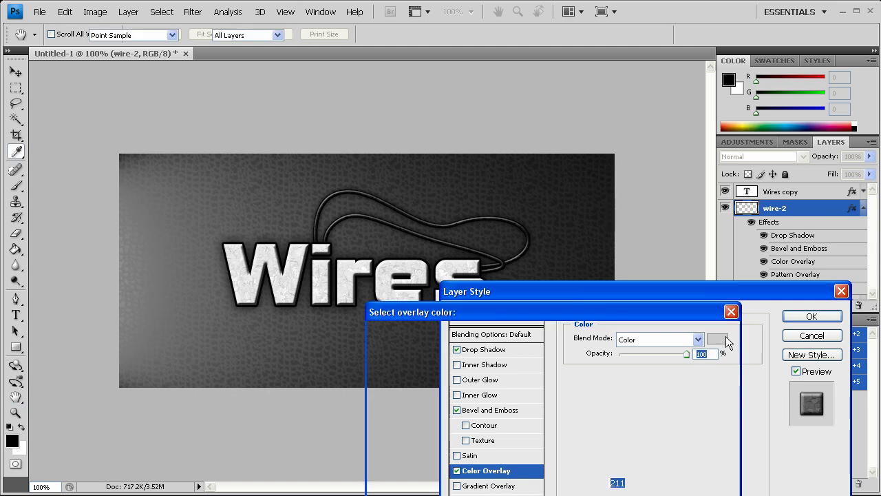
{"action": "mouse_move", "coordinate": [378, 413]}
{"action": "left_mouse_down"}
{"action": "mouse_move", "coordinate": [409, 495]}
{"action": "mouse_move", "coordinate": [464, 418]}
{"action": "mouse_move", "coordinate": [488, 419]}
{"action": "mouse_move", "coordinate": [621, 312]}
{"action": "left_mouse_up"}
{"action": "left_click", "coordinate": [504, 391]}
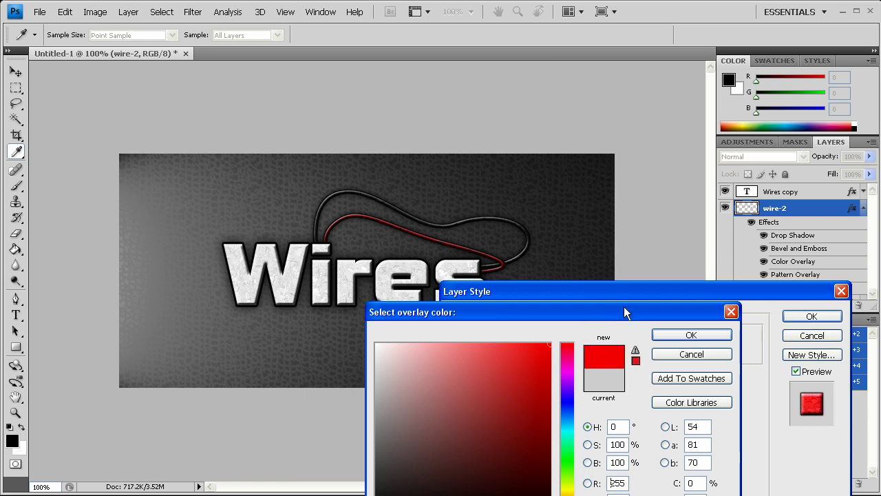
{"action": "left_click", "coordinate": [571, 408]}
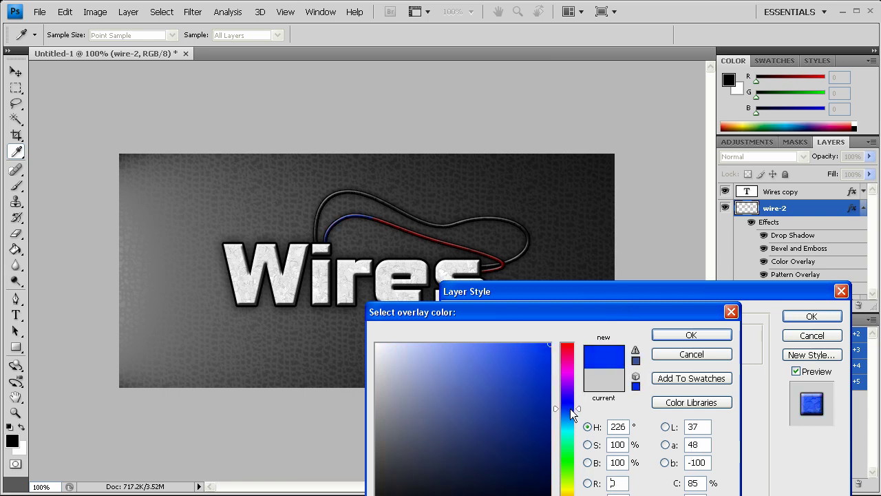
{"action": "left_click", "coordinate": [573, 467]}
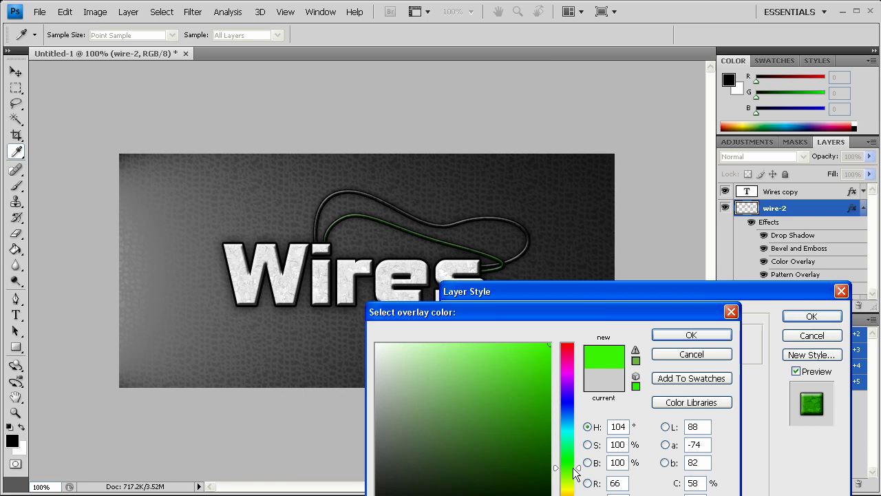
{"action": "left_click", "coordinate": [692, 335]}
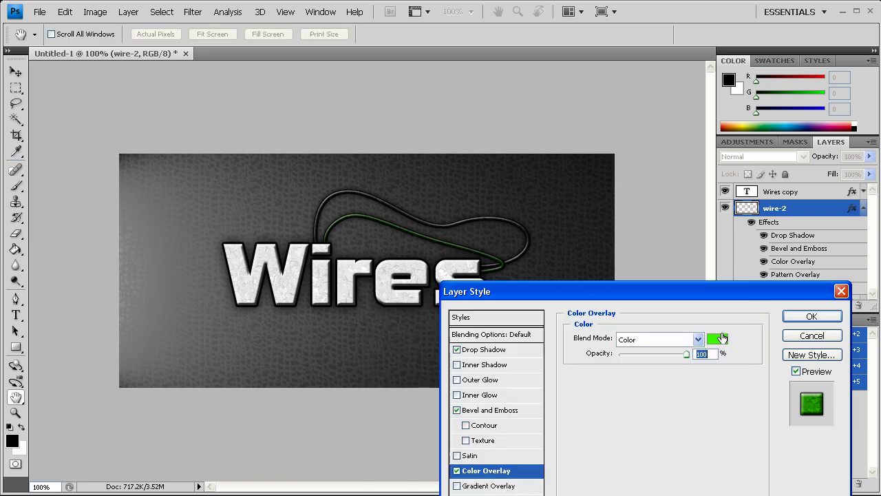
{"action": "left_click", "coordinate": [816, 317]}
{"action": "key", "text": "p"}
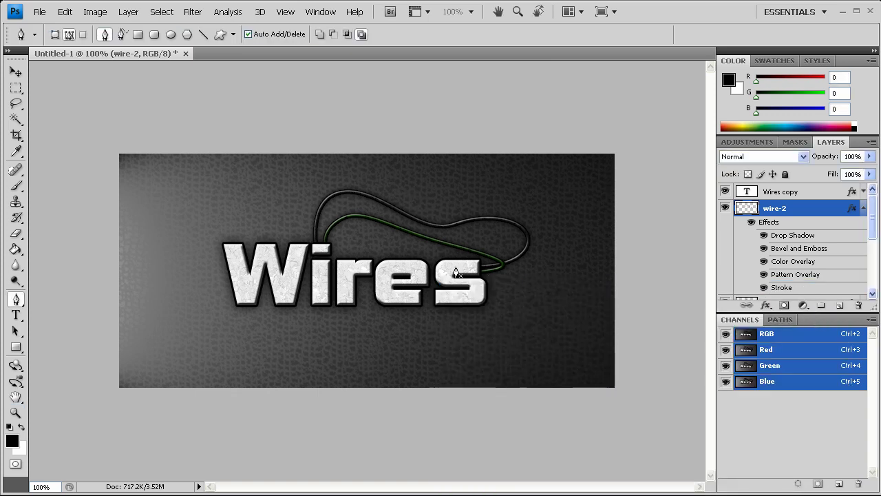
- Collapse the effects lists of wire-2 and wire-1 in the Layers panel
{"action": "left_click", "coordinate": [863, 207]}
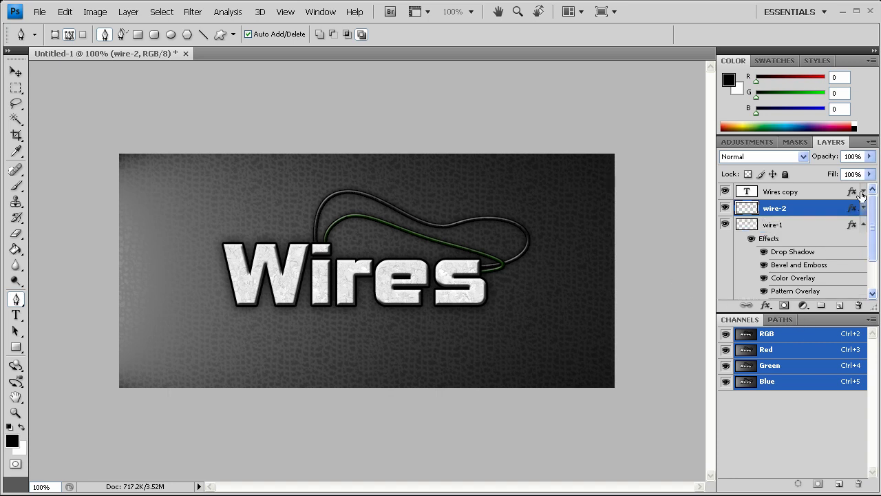
{"action": "left_click", "coordinate": [863, 225]}
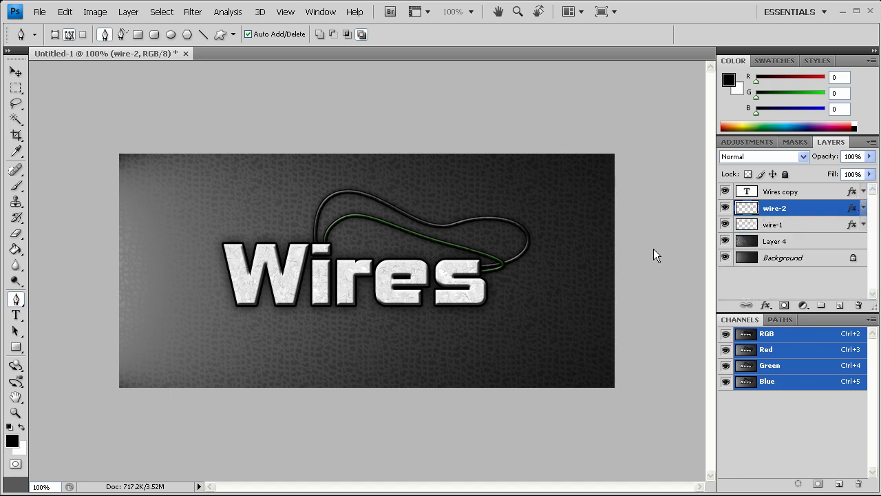